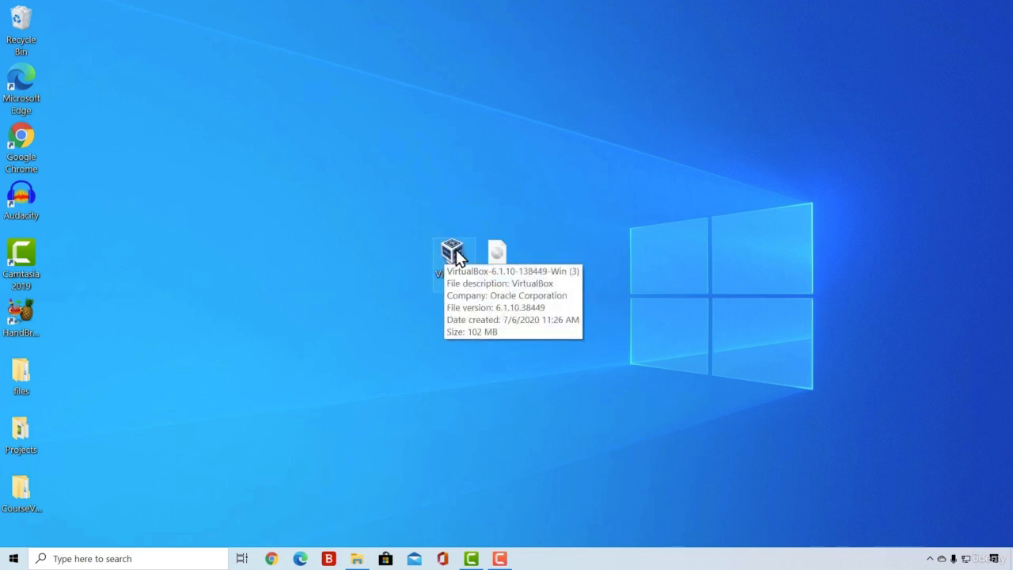
- Move the VirtualBox 6.1.10 installer aside on the desktop, launch it, and accept the default features, install location and shortcut options
{"action": "left_click_drag", "start_coordinate": [465, 250], "coordinate": [288, 236]}
{"action": "left_click", "coordinate": [340, 306]}
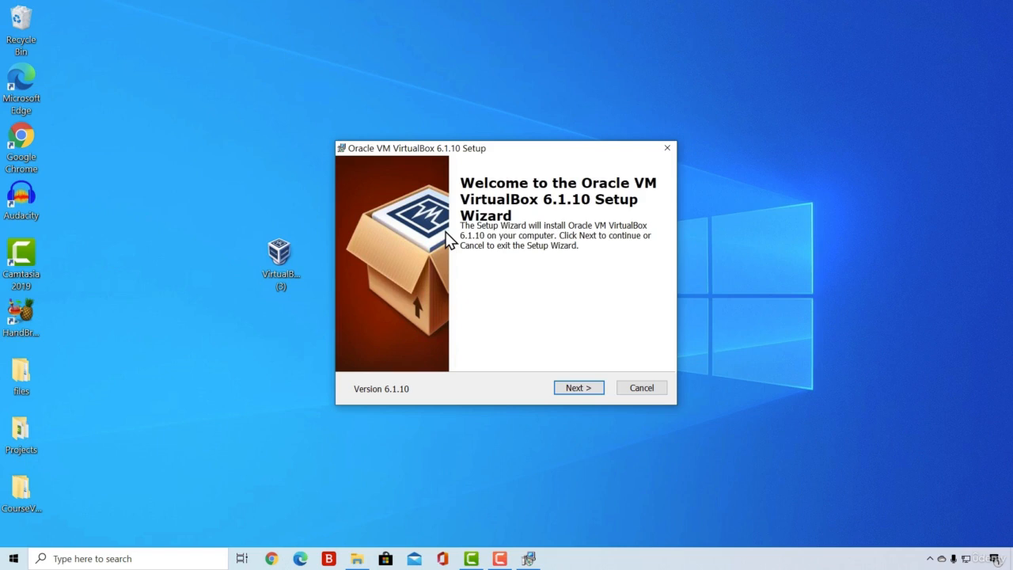
{"action": "left_click", "coordinate": [581, 388]}
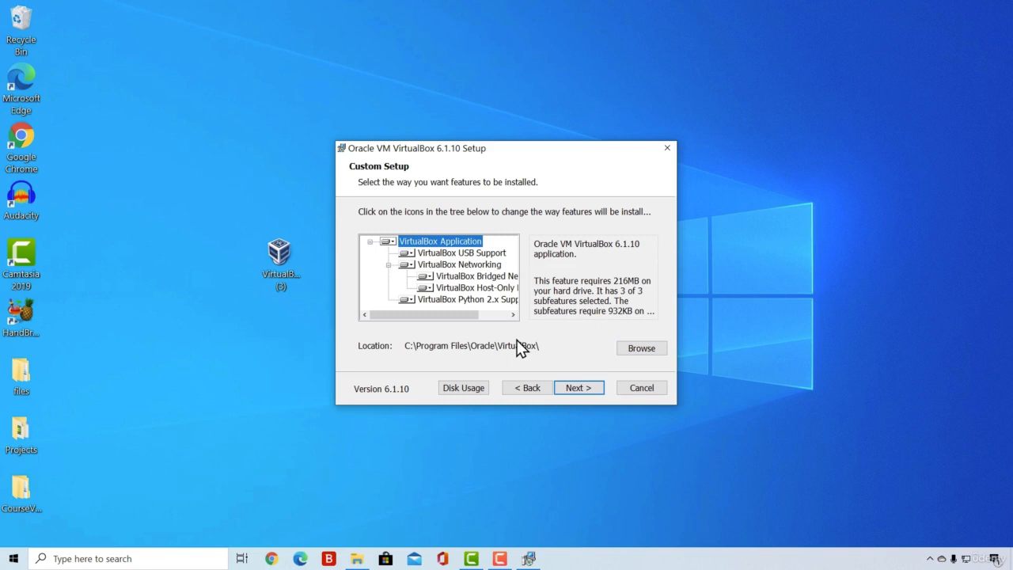
{"action": "left_click", "coordinate": [576, 387]}
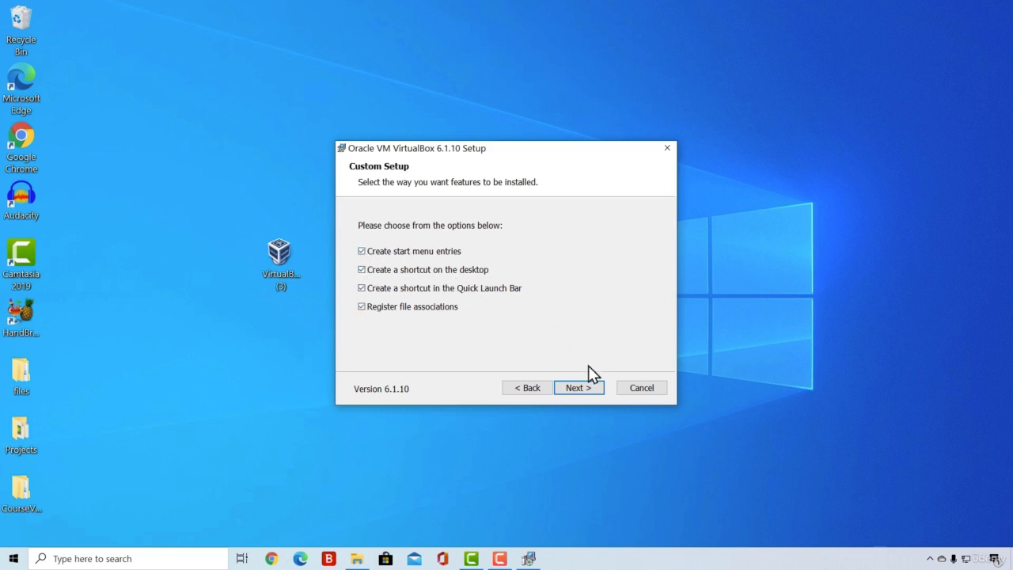
{"action": "left_click", "coordinate": [572, 388]}
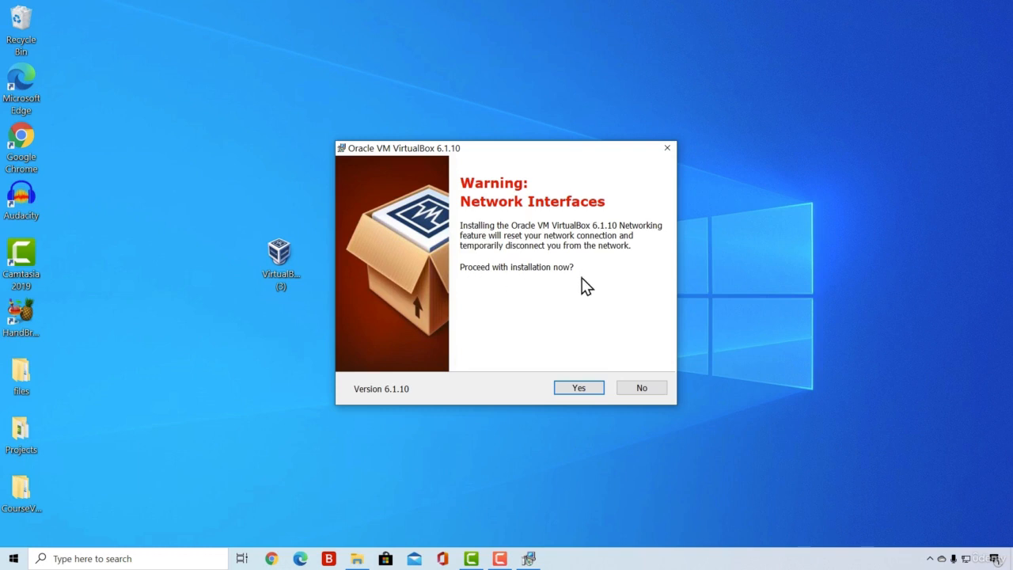
- Proceed past the network interfaces warning, install VirtualBox with administrator permission, and finish setup with VirtualBox starting after installation
{"action": "left_click", "coordinate": [580, 388]}
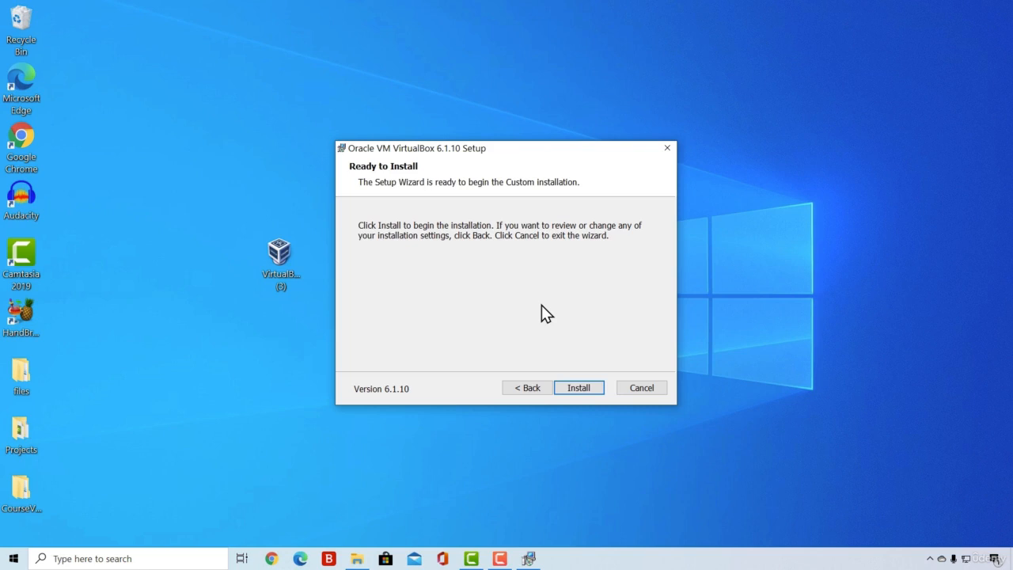
{"action": "left_click", "coordinate": [574, 389]}
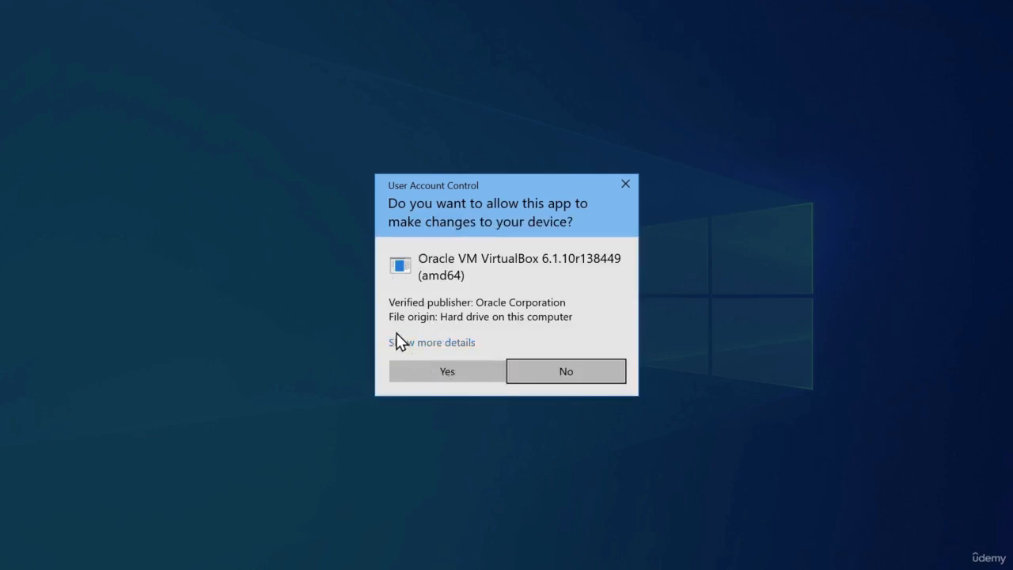
{"action": "left_click", "coordinate": [448, 372]}
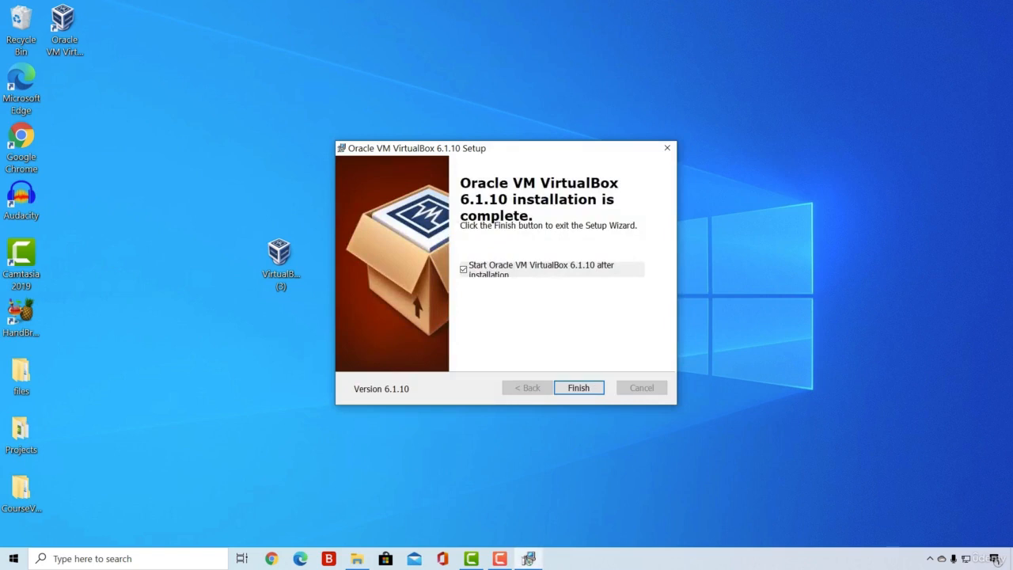
{"action": "left_click", "coordinate": [577, 388]}
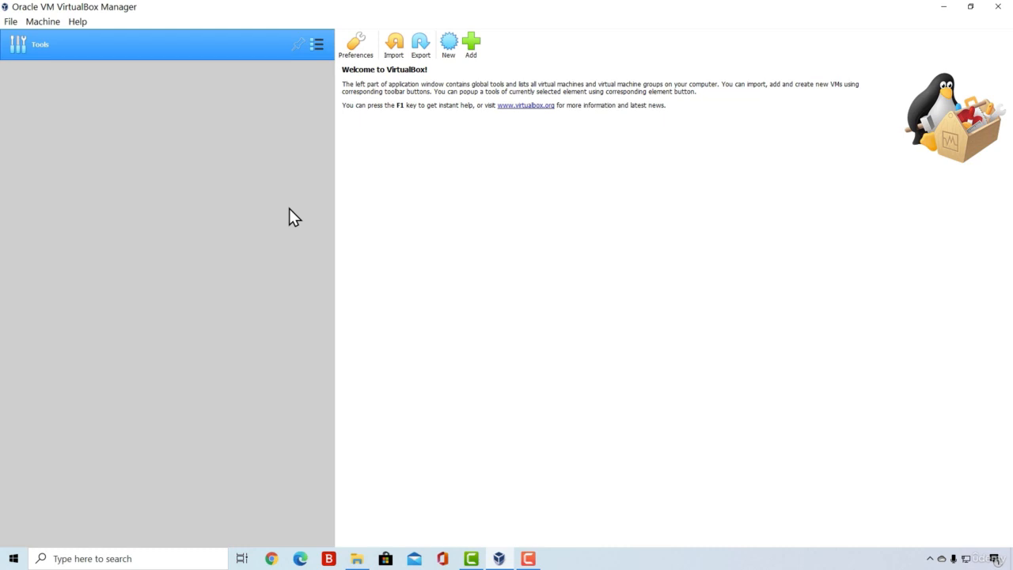
- Start a new virtual machine named Kali Linux with type Linux and version Debian (64-bit), and continue to the memory settings
{"action": "left_click", "coordinate": [448, 49]}
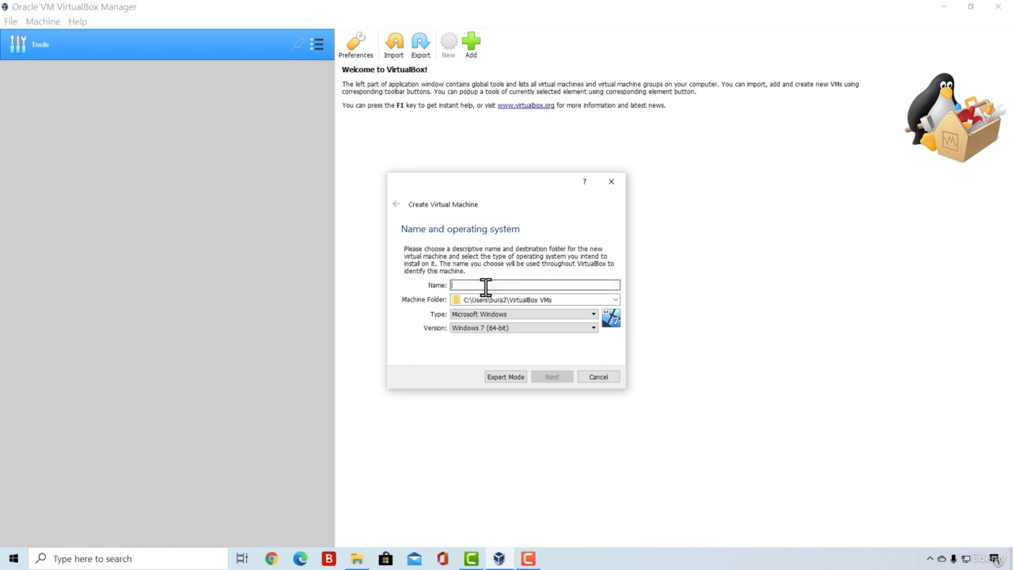
{"action": "type", "text": "Kali Linux"}
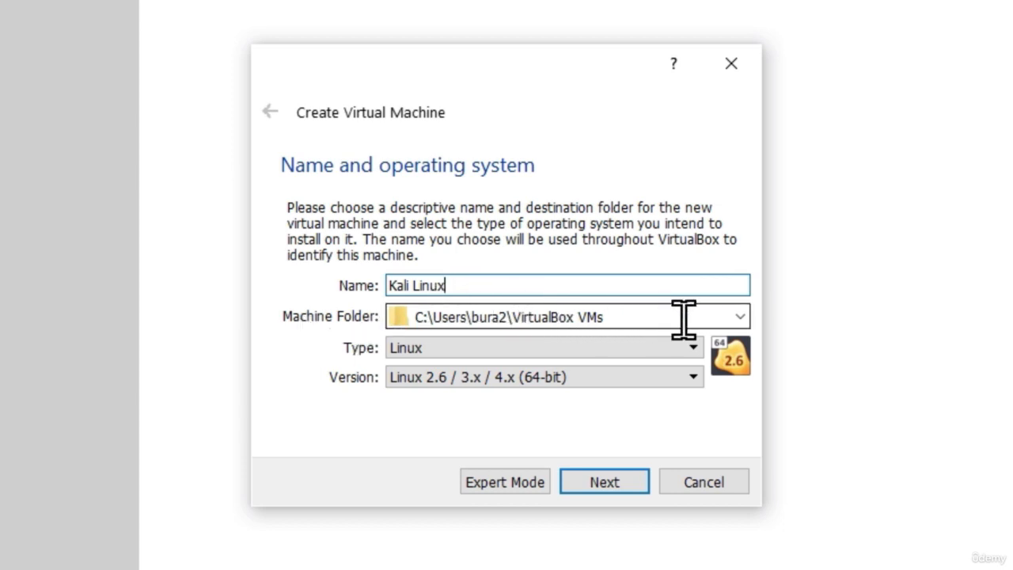
{"action": "left_click", "coordinate": [416, 353]}
{"action": "left_click", "coordinate": [413, 387]}
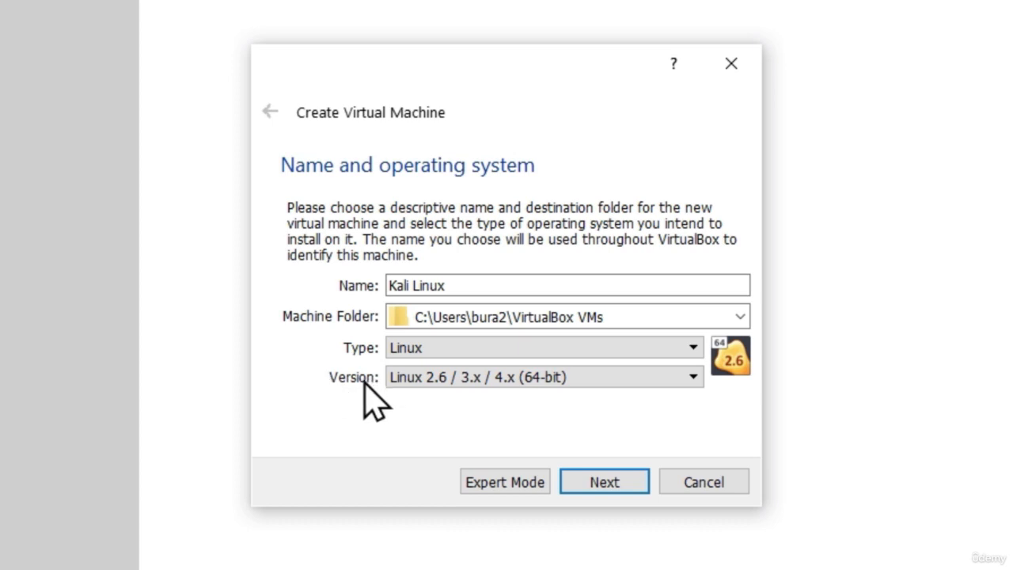
{"action": "left_click", "coordinate": [516, 383]}
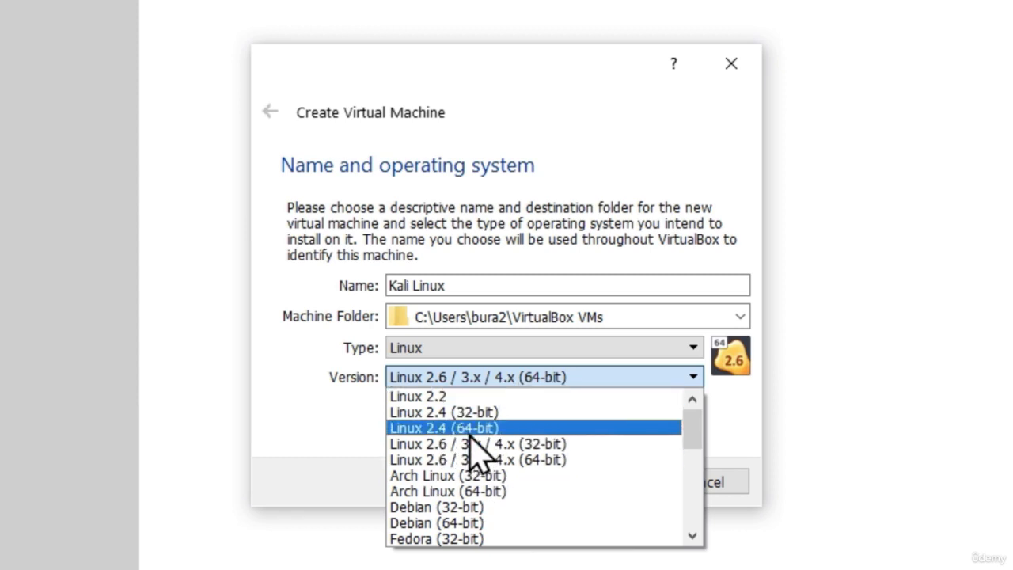
{"action": "scroll", "coordinate": [475, 479], "scroll_direction": "down", "scroll_amount": 1}
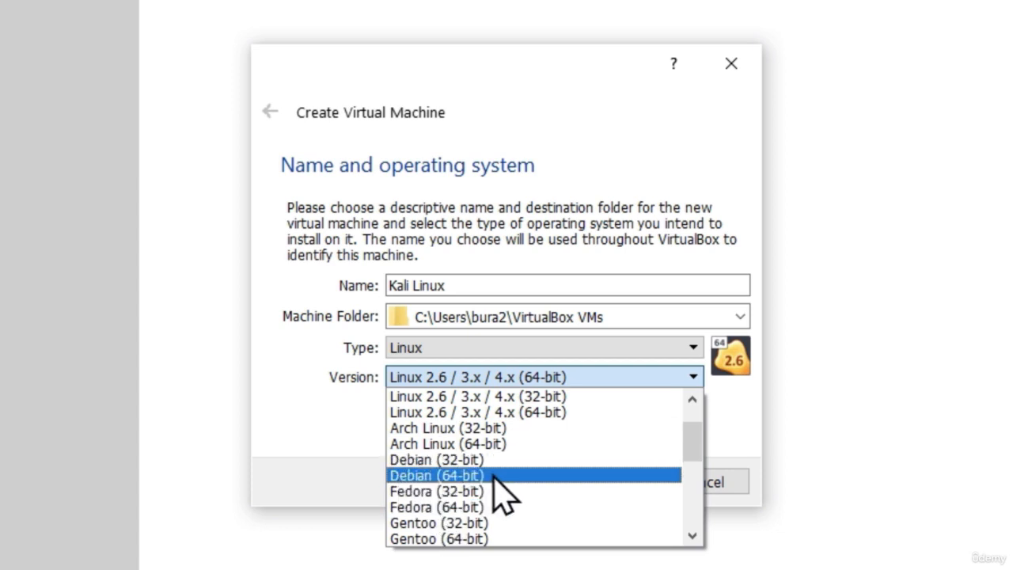
{"action": "left_click", "coordinate": [417, 478]}
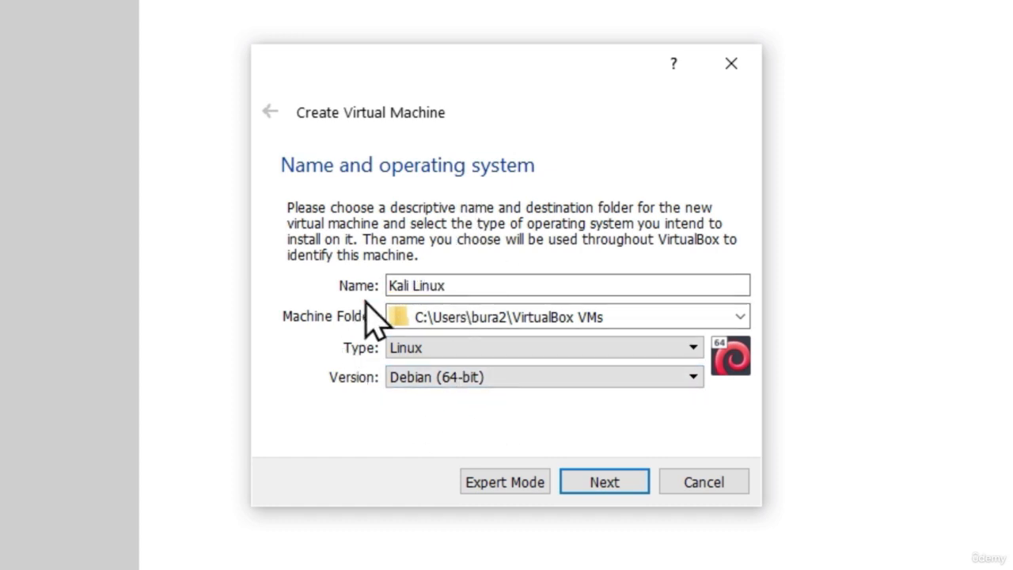
{"action": "left_click", "coordinate": [604, 485]}
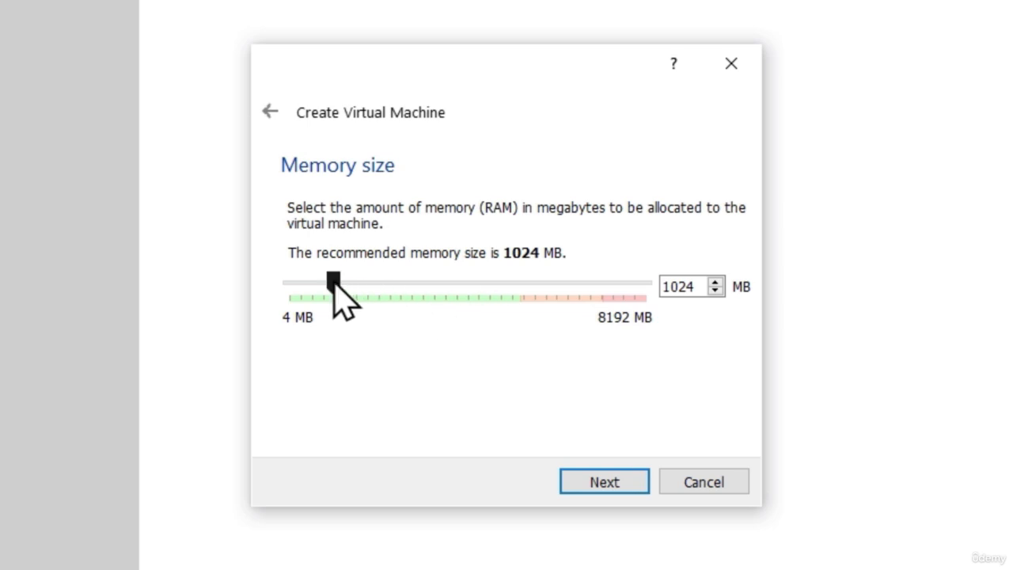
- Allocate 2048 MB of memory to the new virtual machine and continue to the hard disk options
{"action": "left_click_drag", "start_coordinate": [333, 281], "coordinate": [465, 283]}
{"action": "left_click_drag", "start_coordinate": [469, 279], "coordinate": [376, 282]}
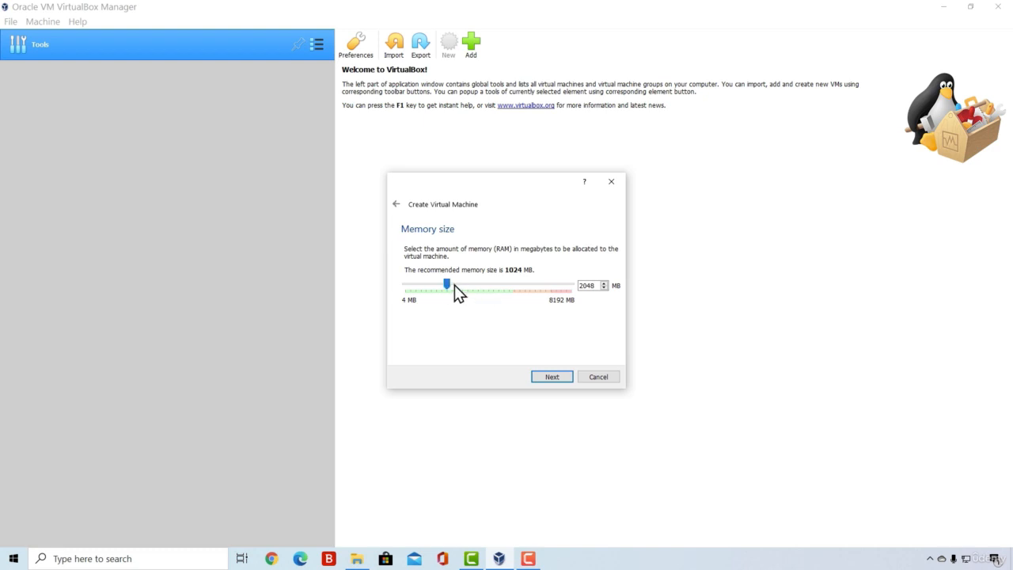
{"action": "left_click_drag", "start_coordinate": [447, 283], "coordinate": [427, 284]}
{"action": "left_click_drag", "start_coordinate": [427, 282], "coordinate": [445, 282]}
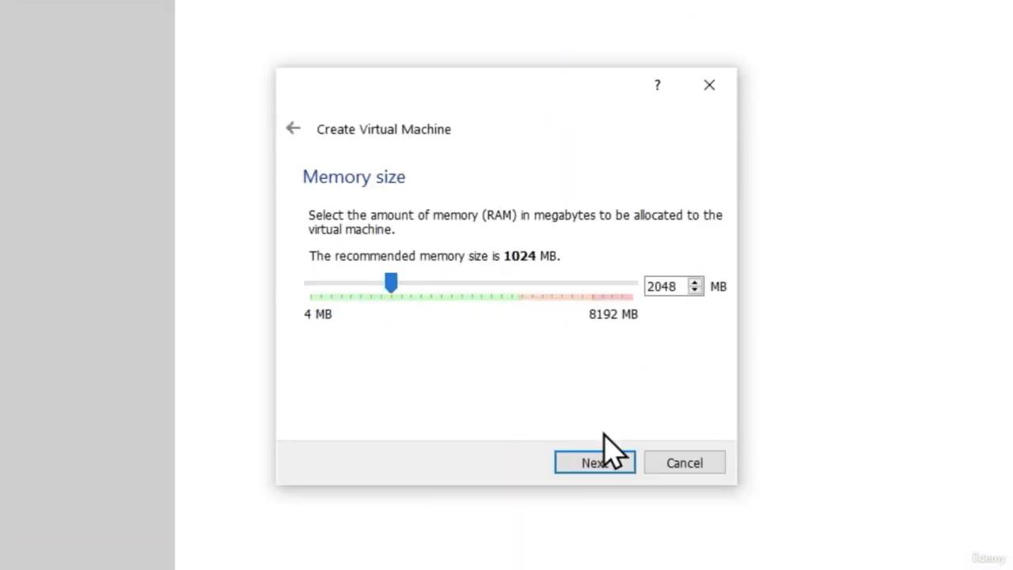
{"action": "left_click", "coordinate": [594, 463]}
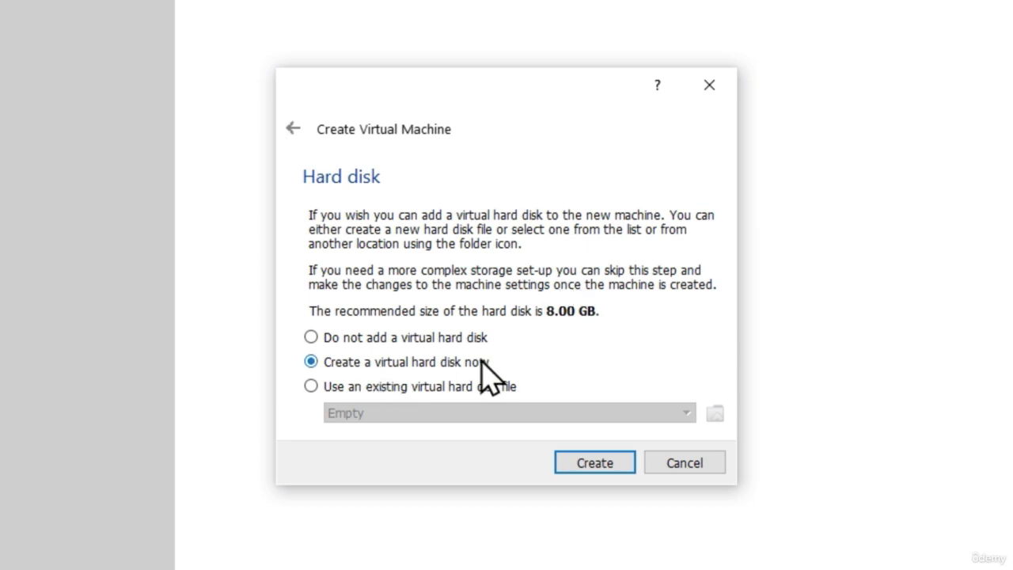
- Choose to create a virtual hard disk now, using the VDI file type and dynamically allocated storage
{"action": "left_click", "coordinate": [582, 462]}
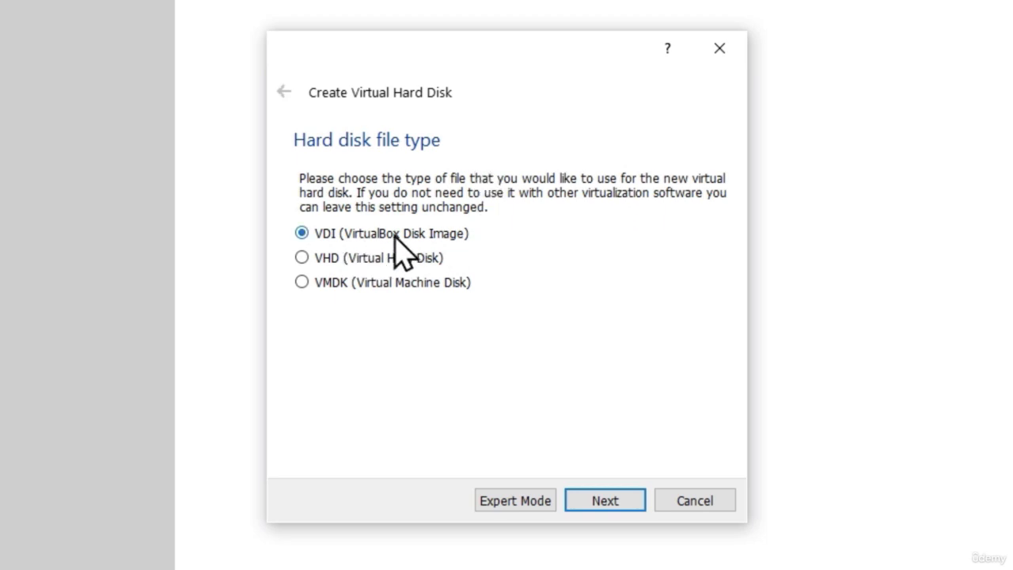
{"action": "left_click", "coordinate": [605, 501]}
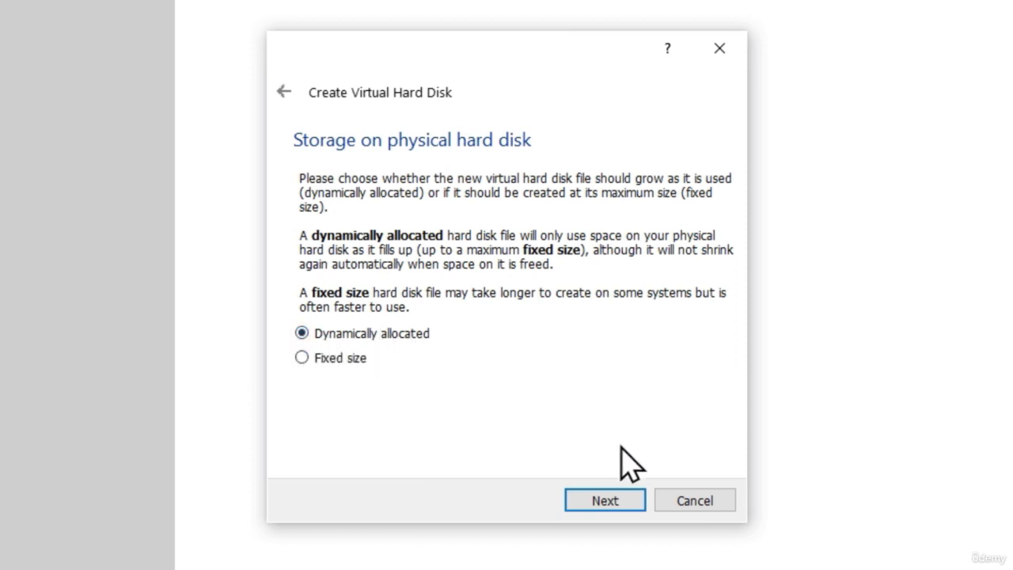
{"action": "left_click", "coordinate": [605, 501]}
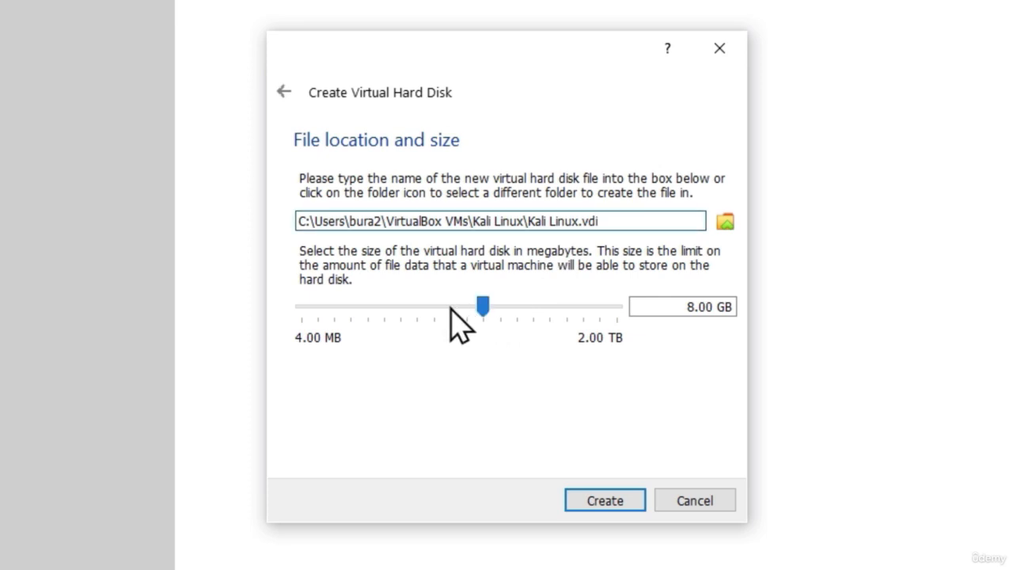
- Set the virtual hard disk size to 30.60 GB and create the disk for the Kali Linux machine
{"action": "mouse_move", "coordinate": [487, 305]}
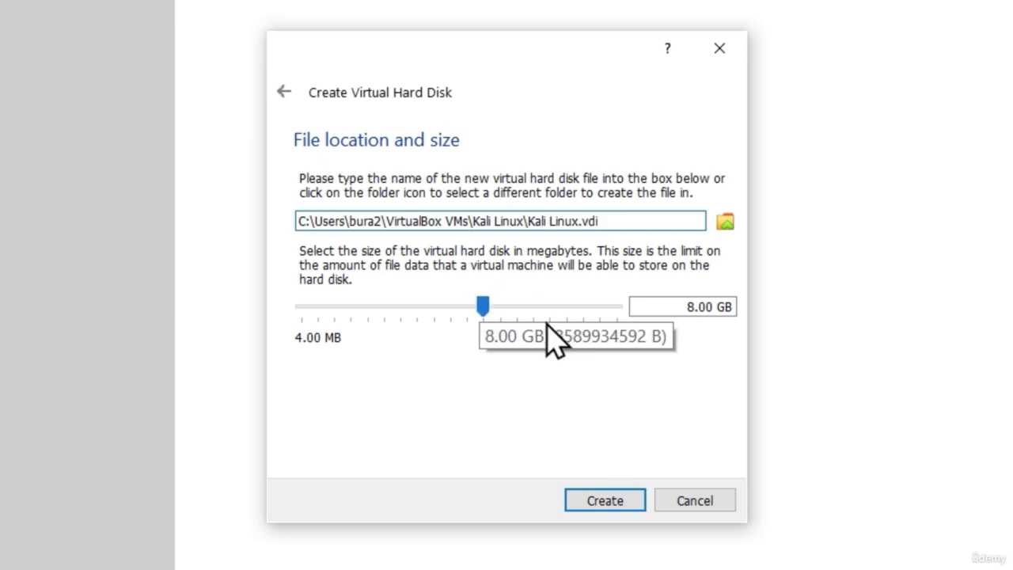
{"action": "left_click", "coordinate": [482, 305]}
{"action": "left_click_drag", "start_coordinate": [480, 304], "coordinate": [514, 304]}
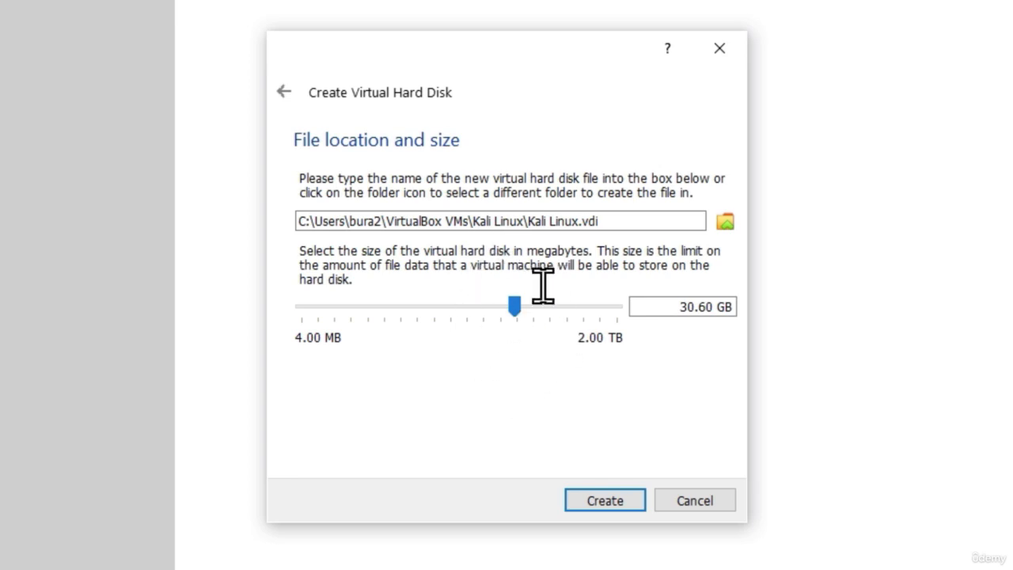
{"action": "mouse_move", "coordinate": [522, 317]}
{"action": "left_click", "coordinate": [600, 501]}
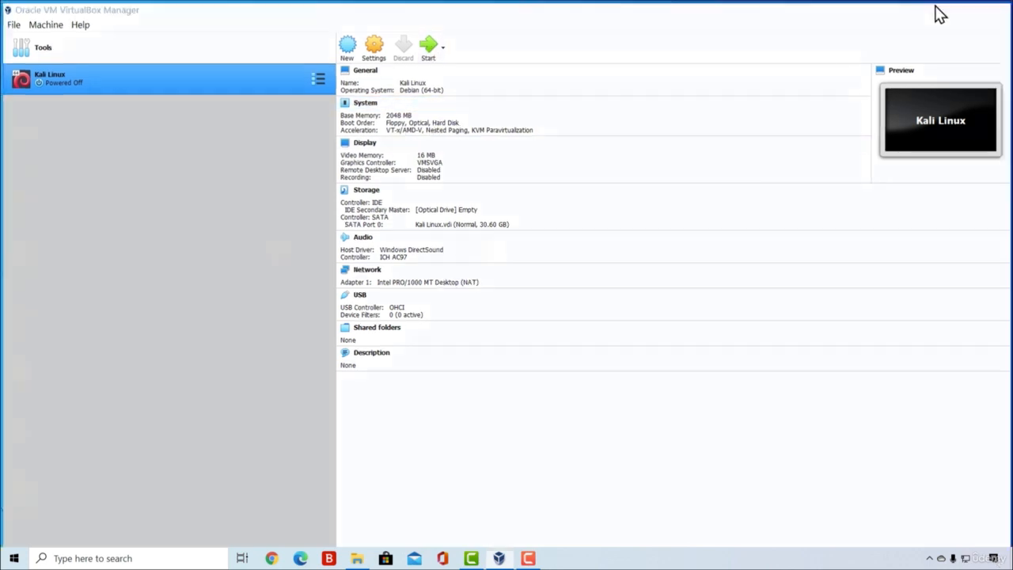
- Check the Kali Linux 2020.2 installer disc image on the desktop and return to VirtualBox Manager
{"action": "left_click", "coordinate": [943, 8]}
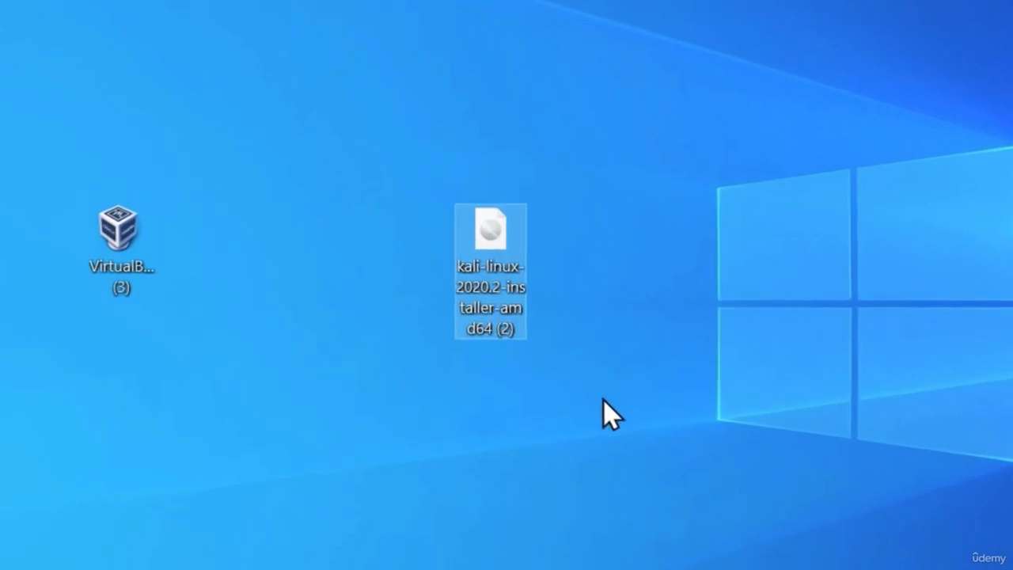
{"action": "left_click_drag", "start_coordinate": [593, 385], "coordinate": [383, 138]}
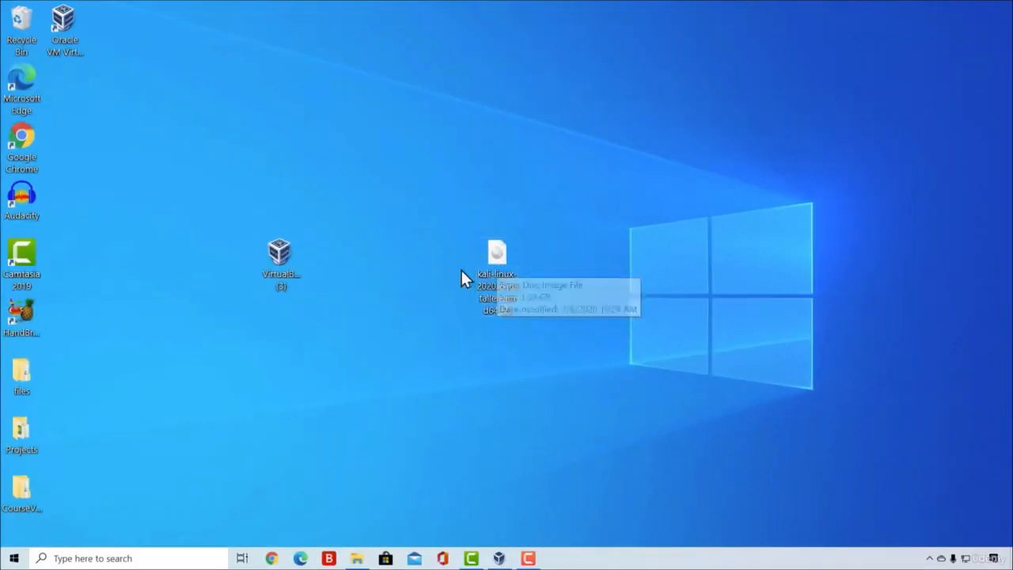
{"action": "left_click", "coordinate": [462, 268]}
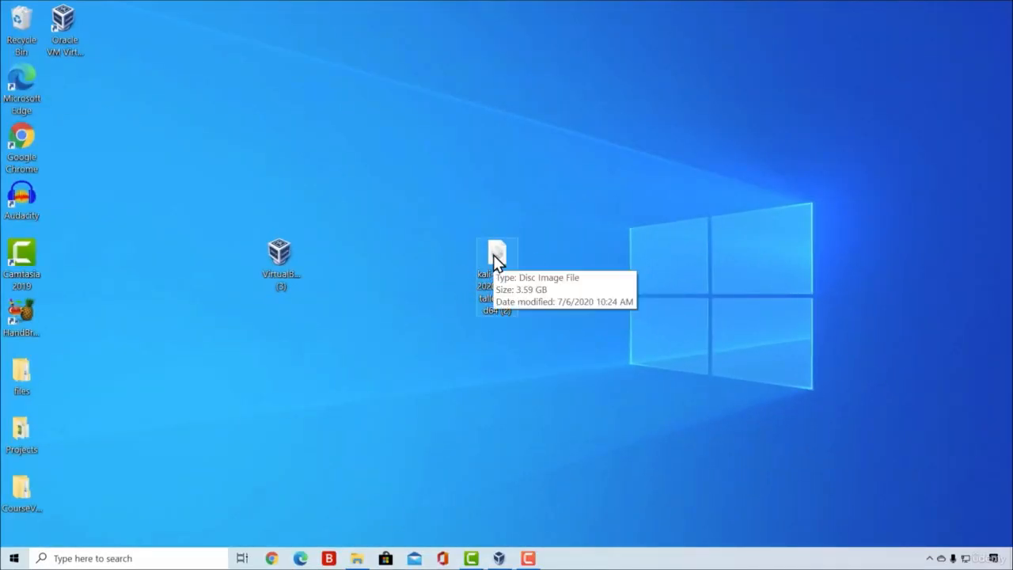
{"action": "left_click", "coordinate": [499, 559]}
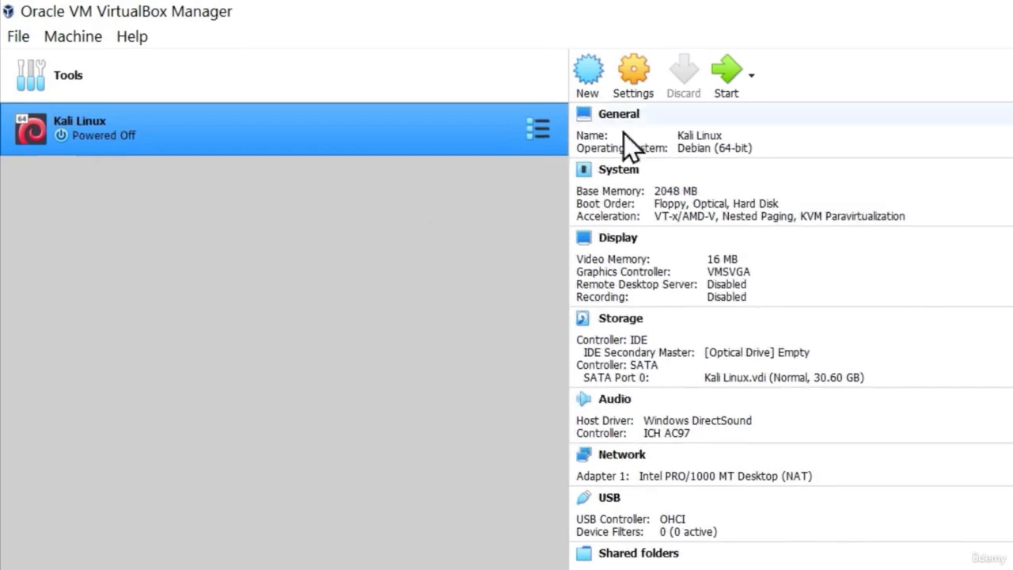
- Remove the empty optical drive from the IDE controller in the Kali Linux machine's storage settings
{"action": "left_click", "coordinate": [636, 79]}
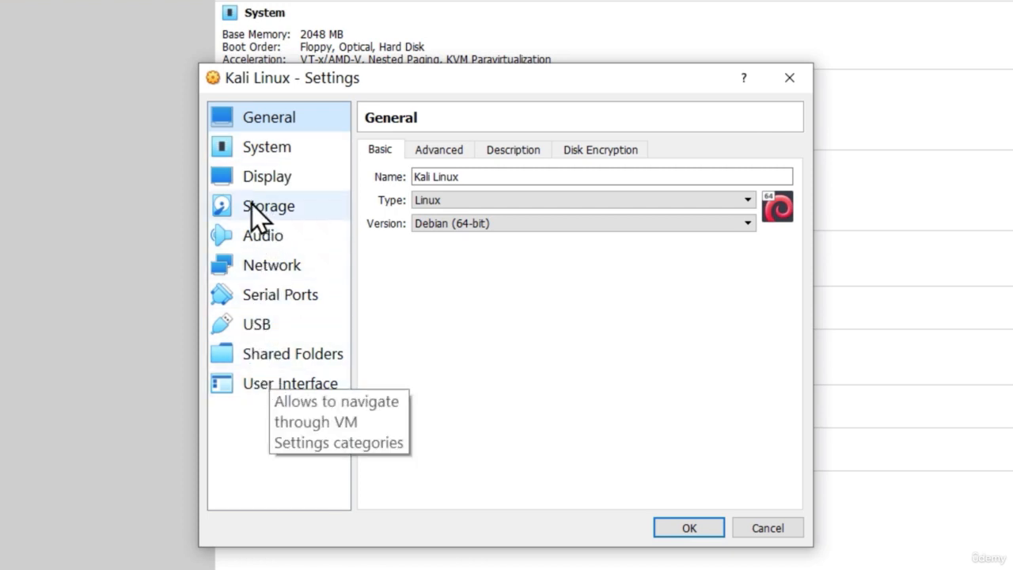
{"action": "left_click", "coordinate": [282, 207]}
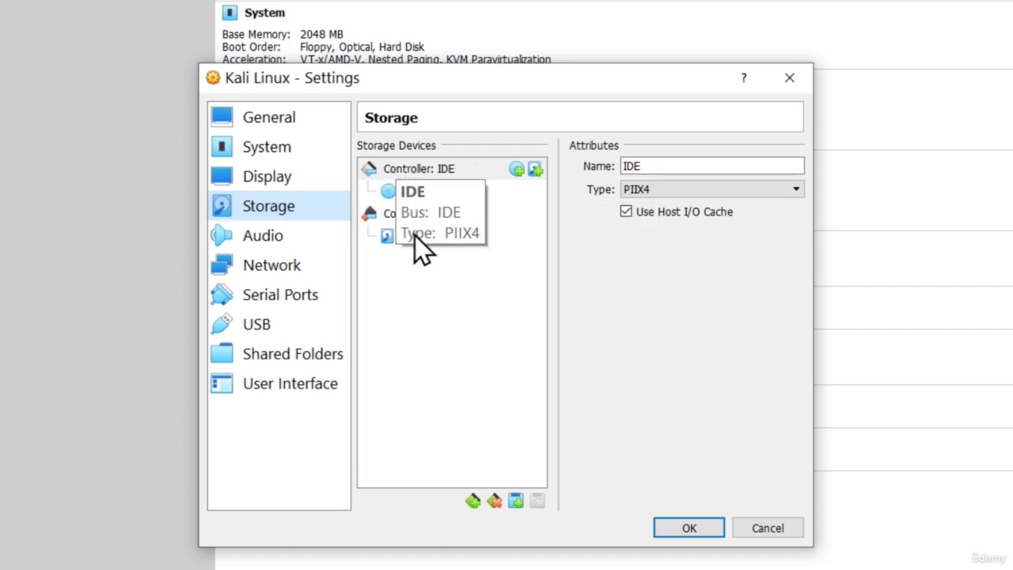
{"action": "left_click", "coordinate": [426, 190]}
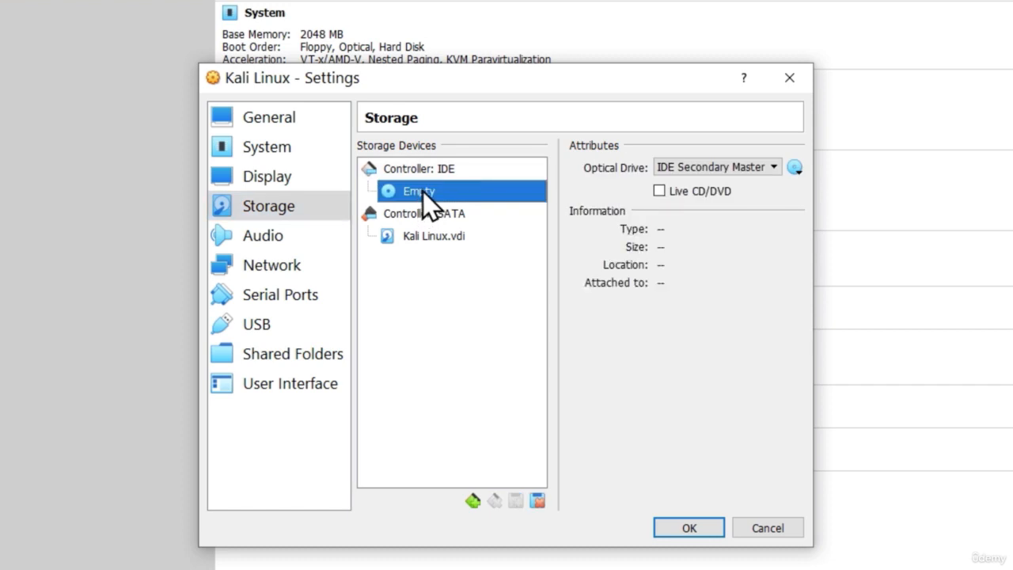
{"action": "right_click", "coordinate": [423, 191]}
{"action": "left_click", "coordinate": [490, 202]}
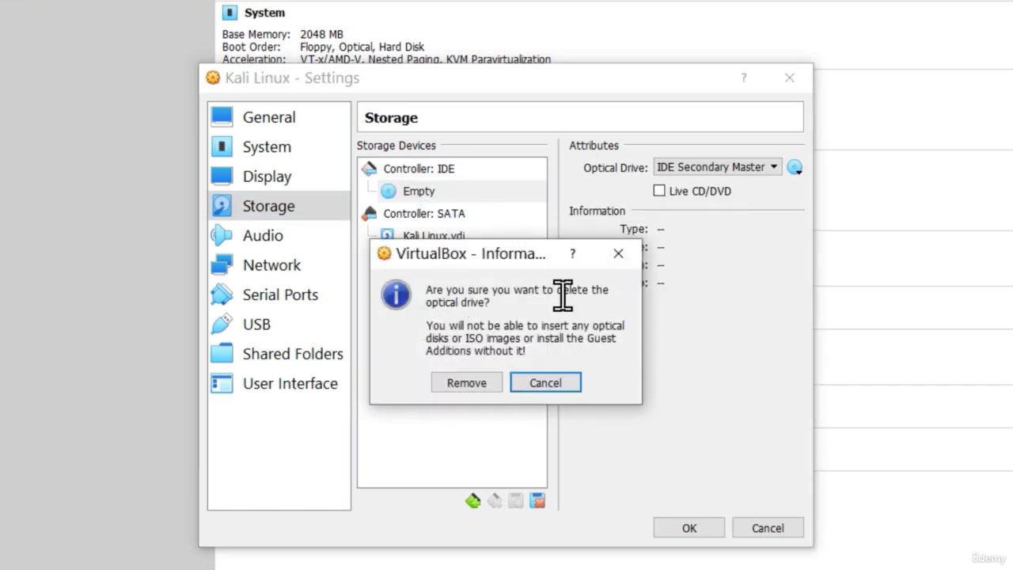
{"action": "left_click", "coordinate": [470, 387]}
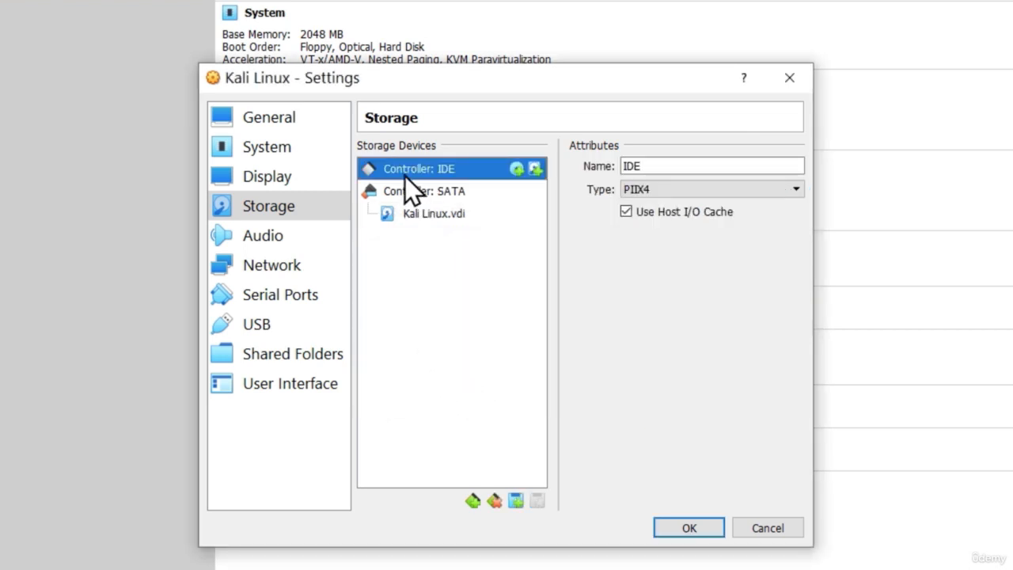
- Add an optical drive to the IDE controller using kali-linux-2020.2-installer-amd64 (2).iso from the Desktop folder, and save the machine's settings
{"action": "left_click", "coordinate": [516, 169]}
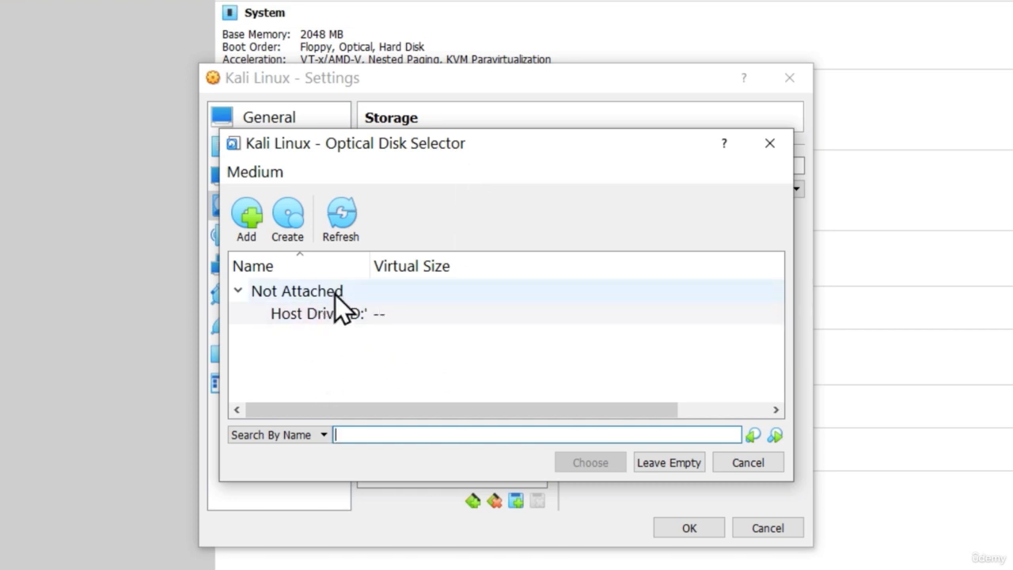
{"action": "left_click", "coordinate": [246, 216]}
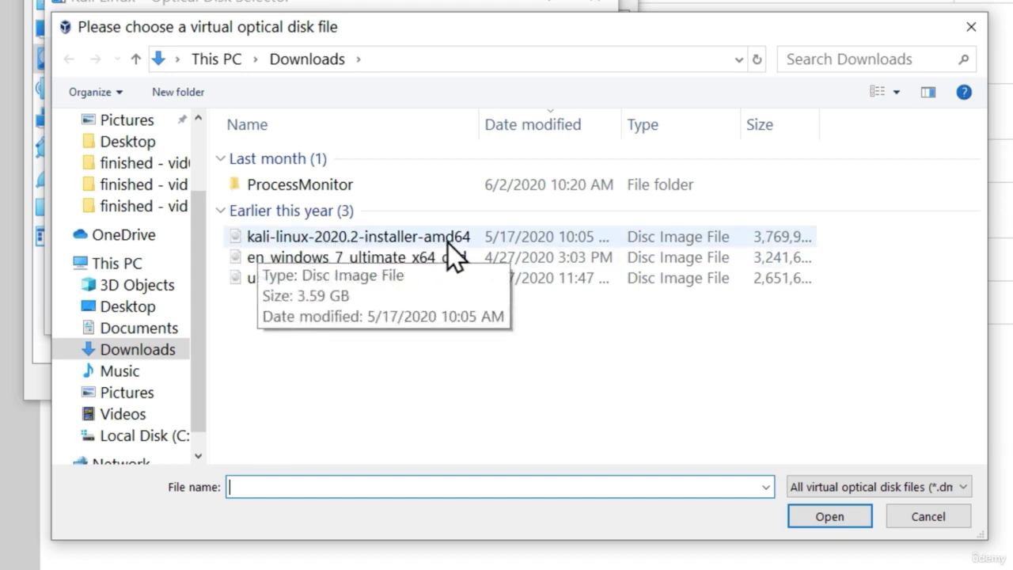
{"action": "left_click", "coordinate": [132, 311]}
{"action": "left_click", "coordinate": [317, 226]}
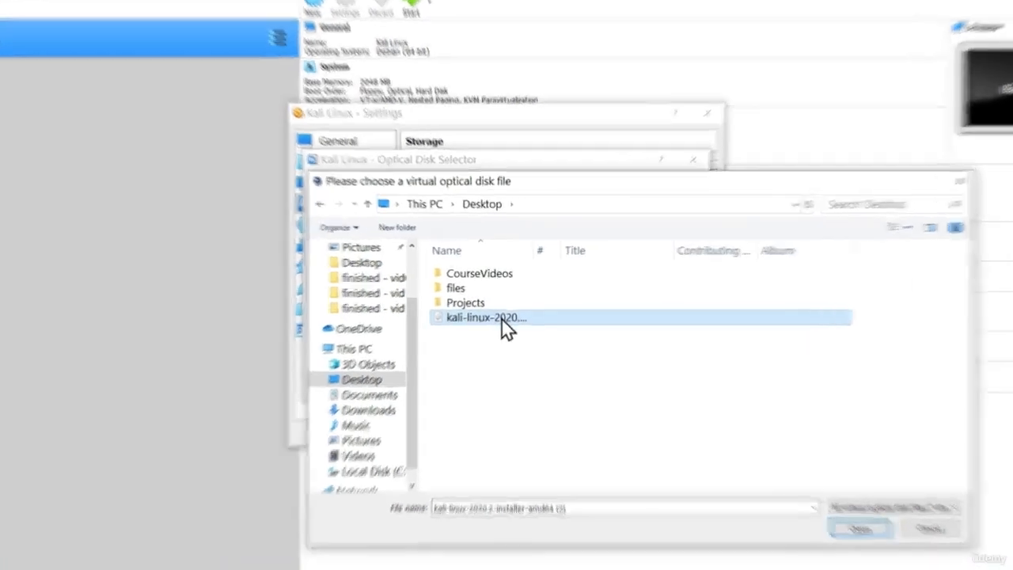
{"action": "double_click", "coordinate": [491, 310]}
{"action": "left_click", "coordinate": [254, 318]}
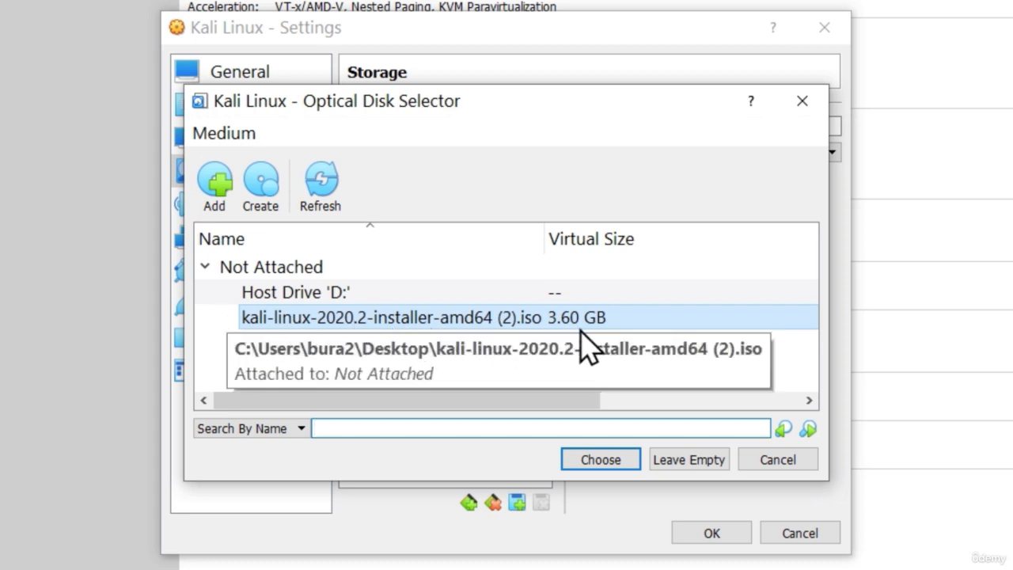
{"action": "left_click", "coordinate": [553, 319]}
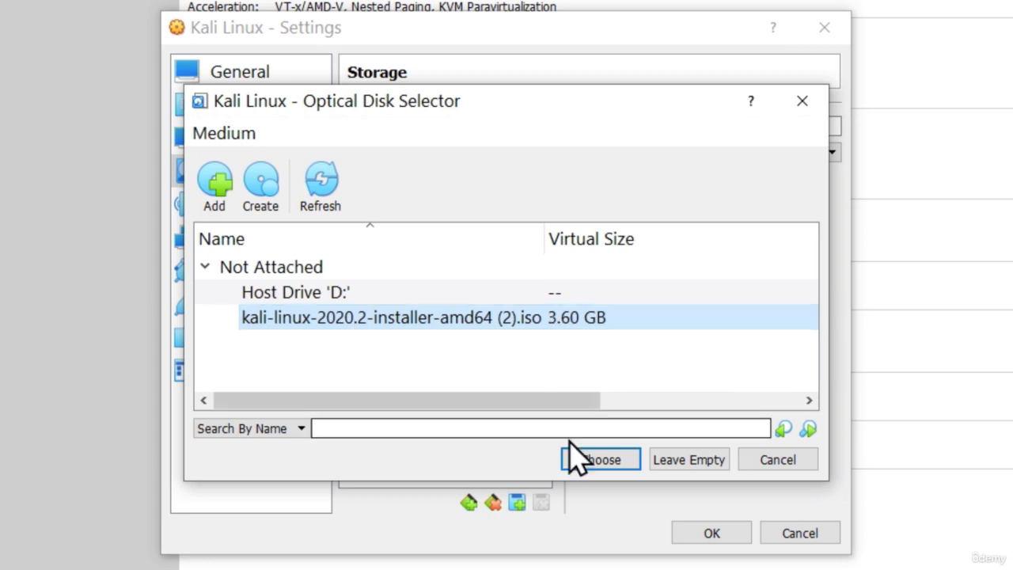
{"action": "left_click", "coordinate": [602, 466]}
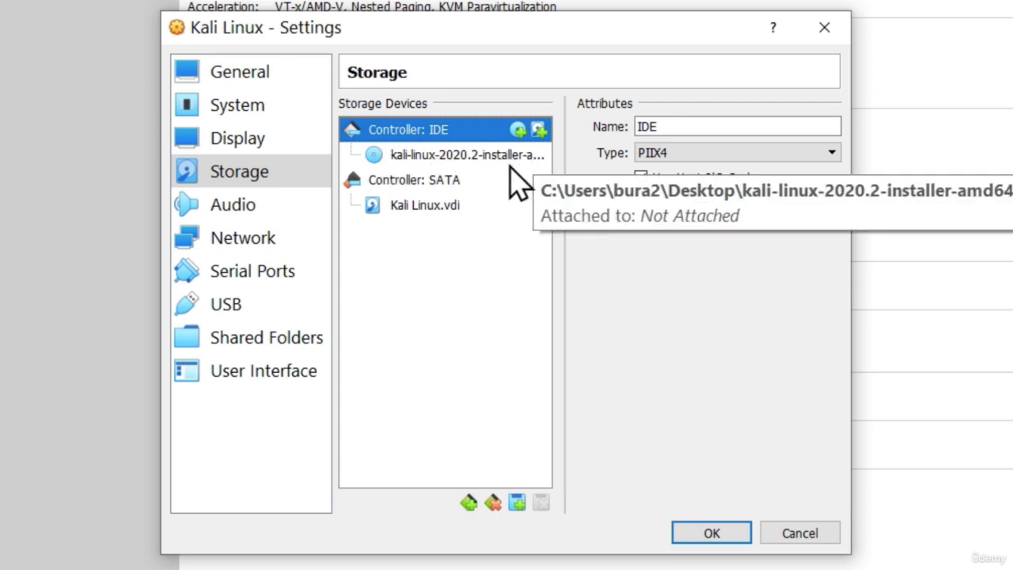
{"action": "left_click", "coordinate": [711, 534]}
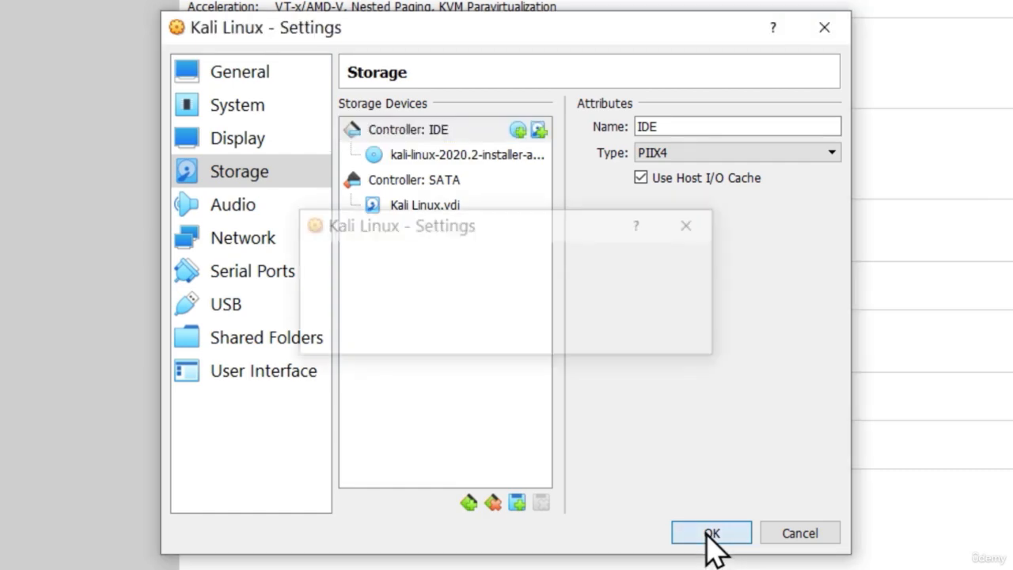